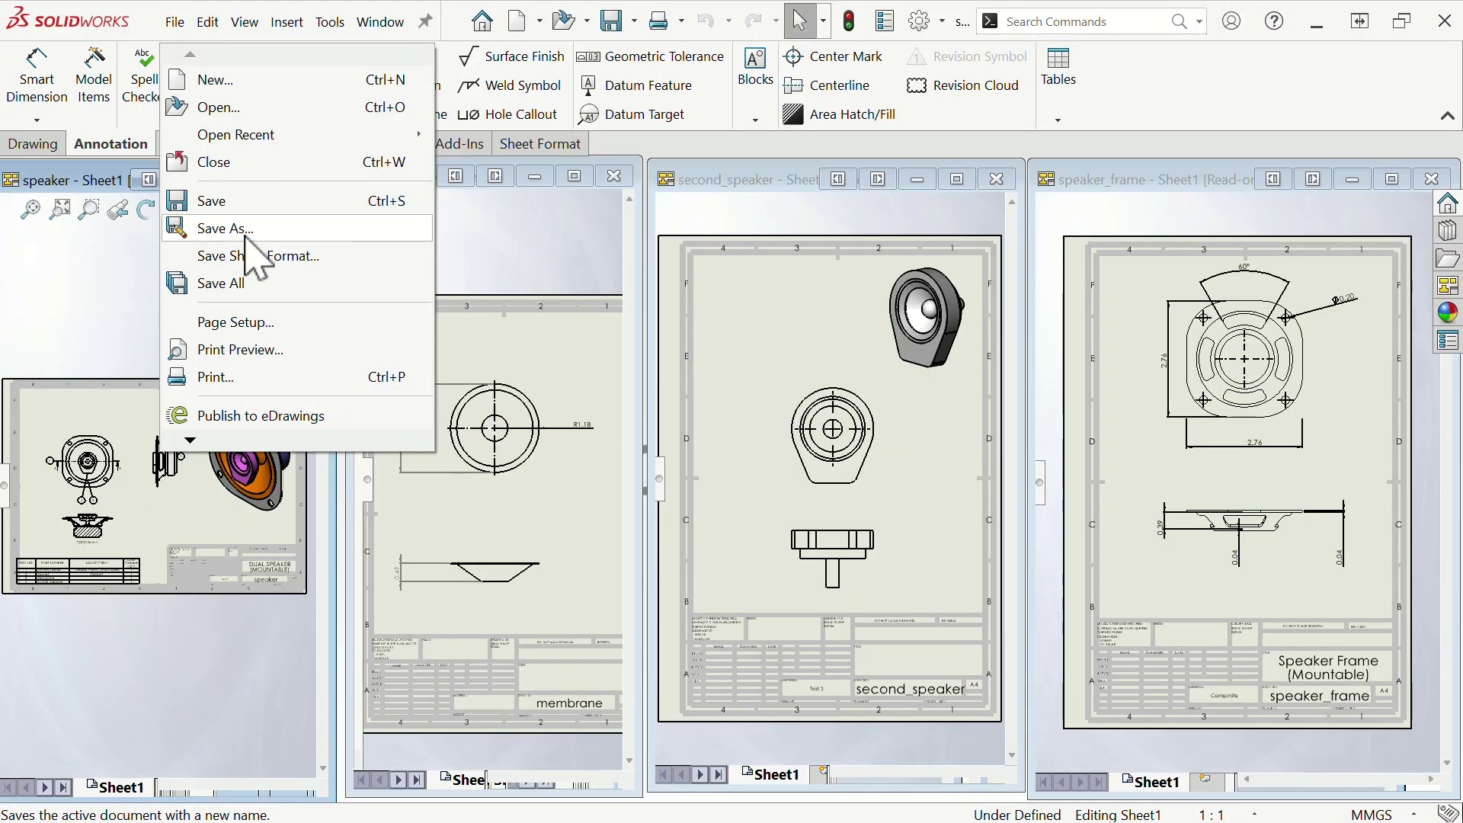
- Set up Save As for the speaker assembly as speaker.STEP, STEP AP203 format, in C:\STEP
left_click(246, 244)
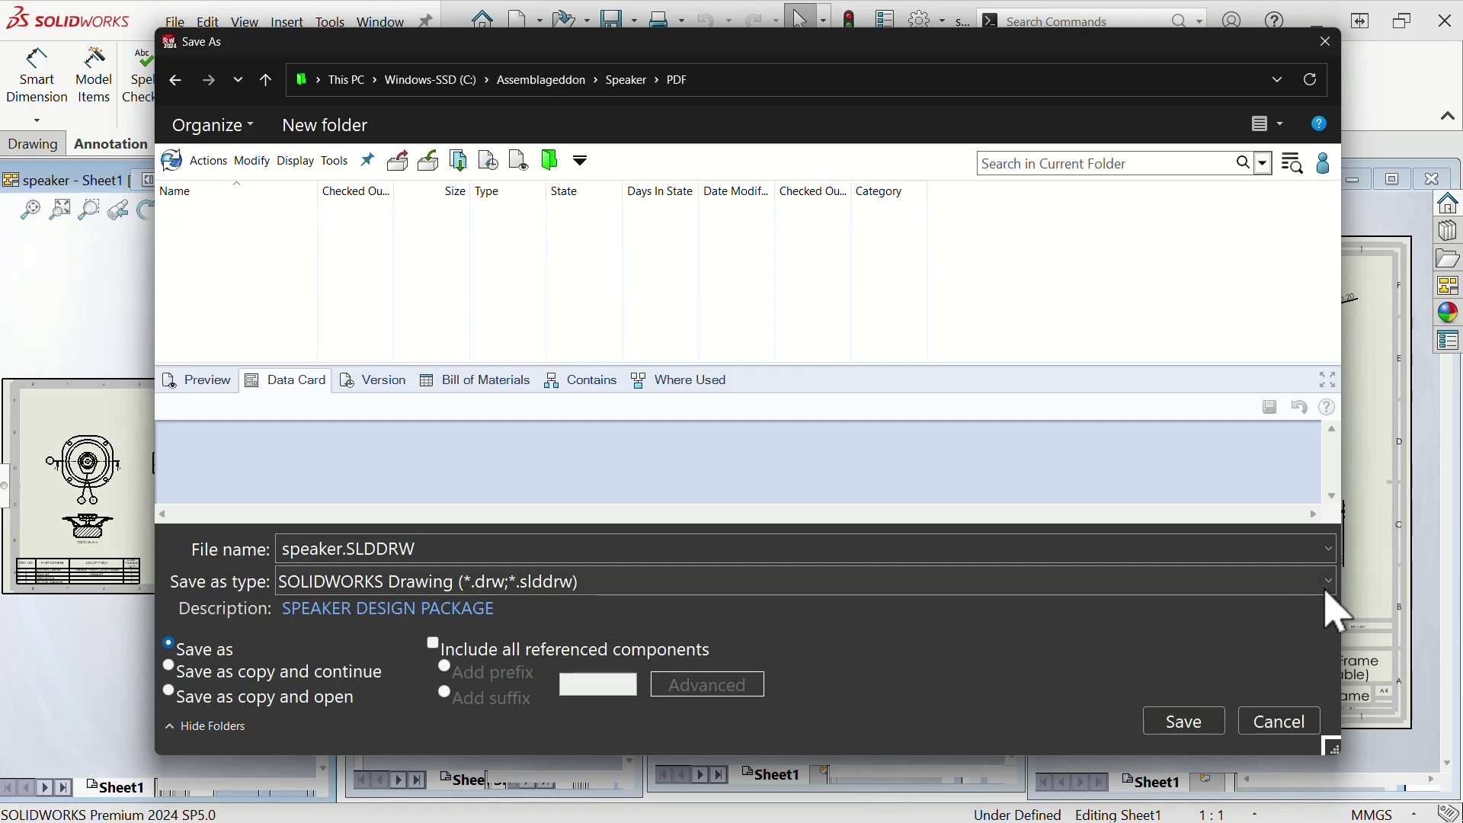
left_click(1327, 581)
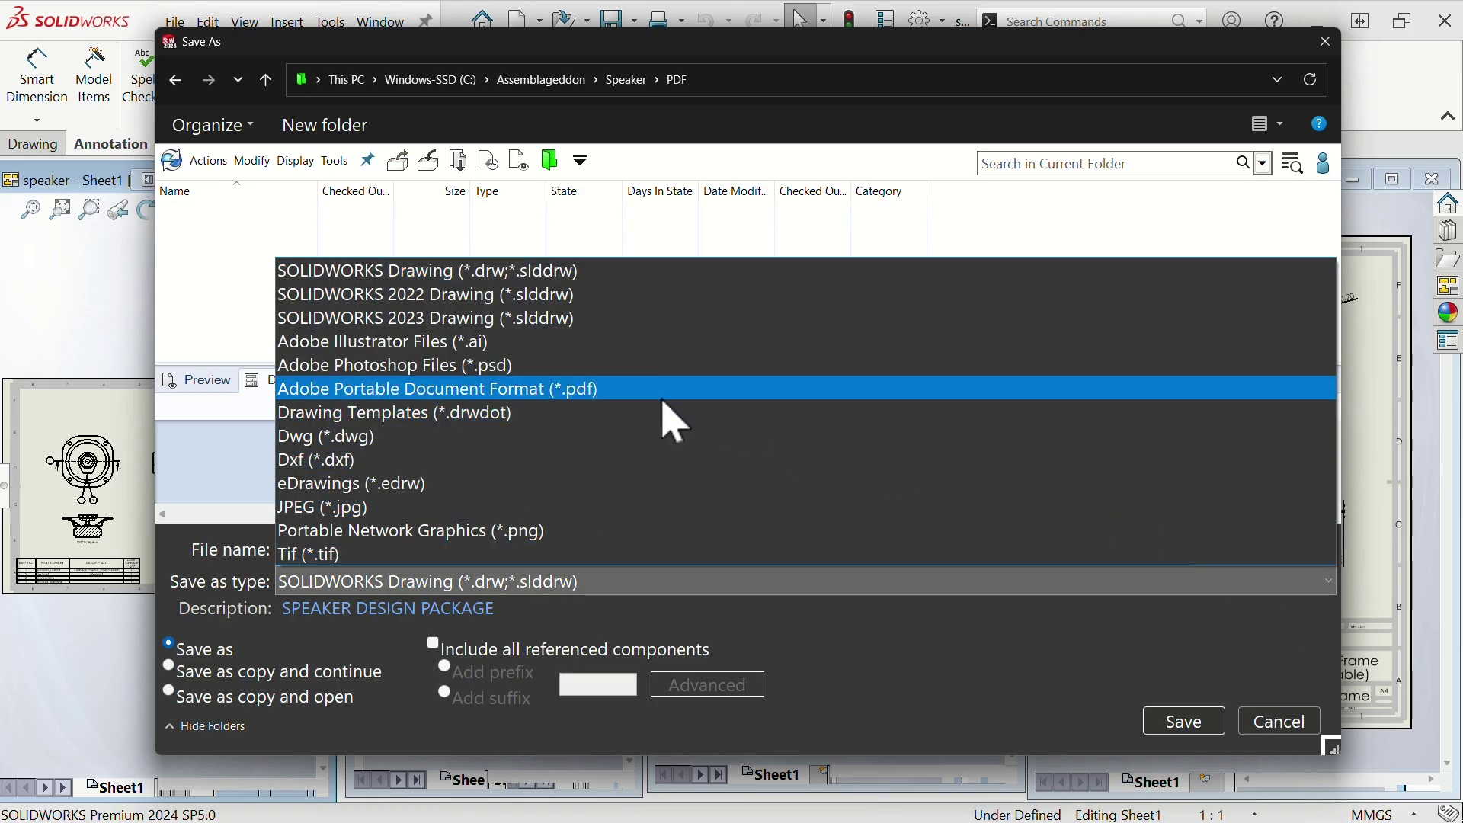
left_click(666, 389)
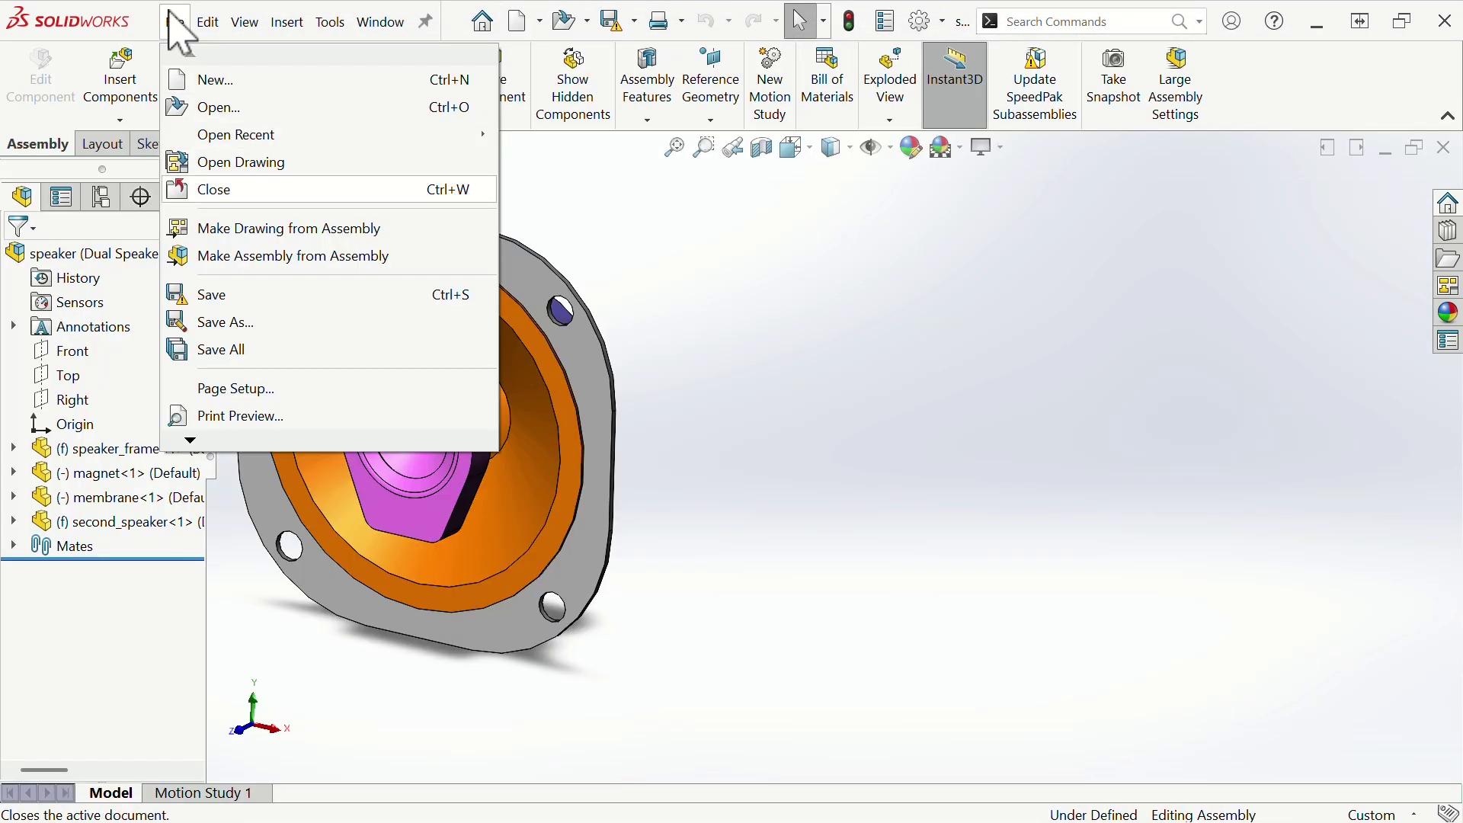
left_click(235, 324)
left_click(870, 620)
scroll(846, 641, "down", 5)
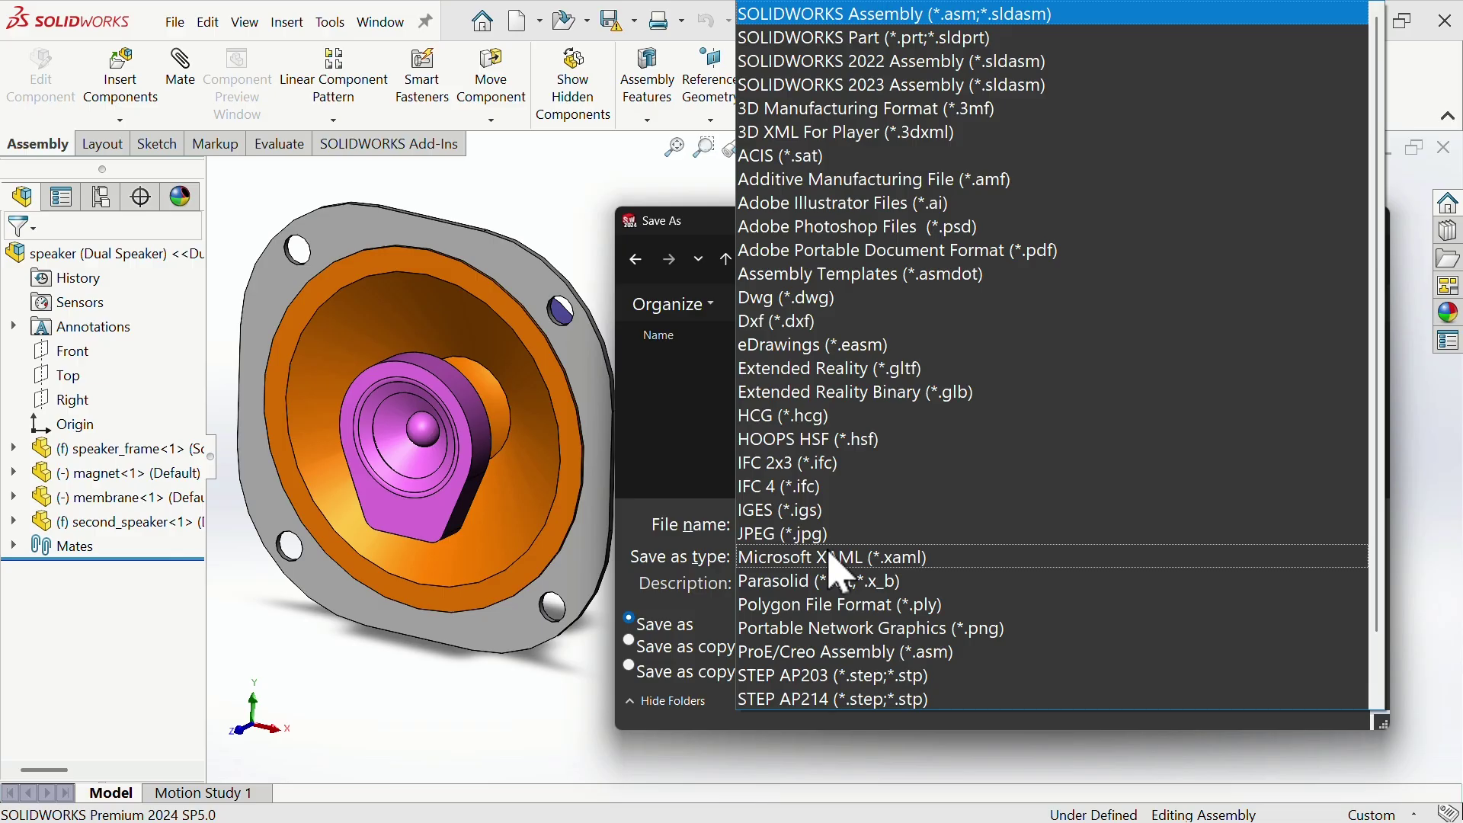
left_click(829, 696)
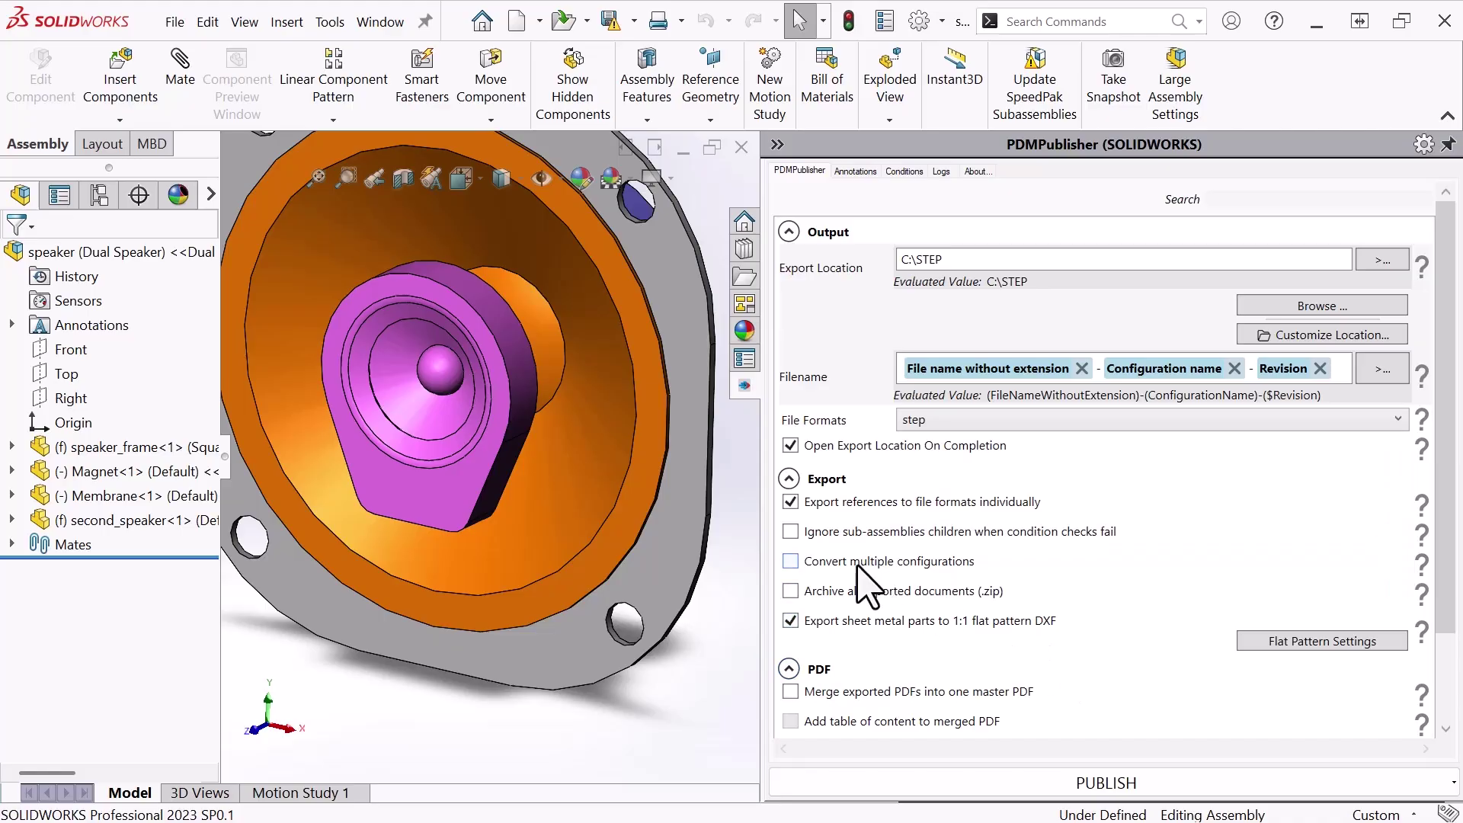
- Publish the speaker configurations as STEP files to C:\STEP, then start another export run
left_click(941, 783)
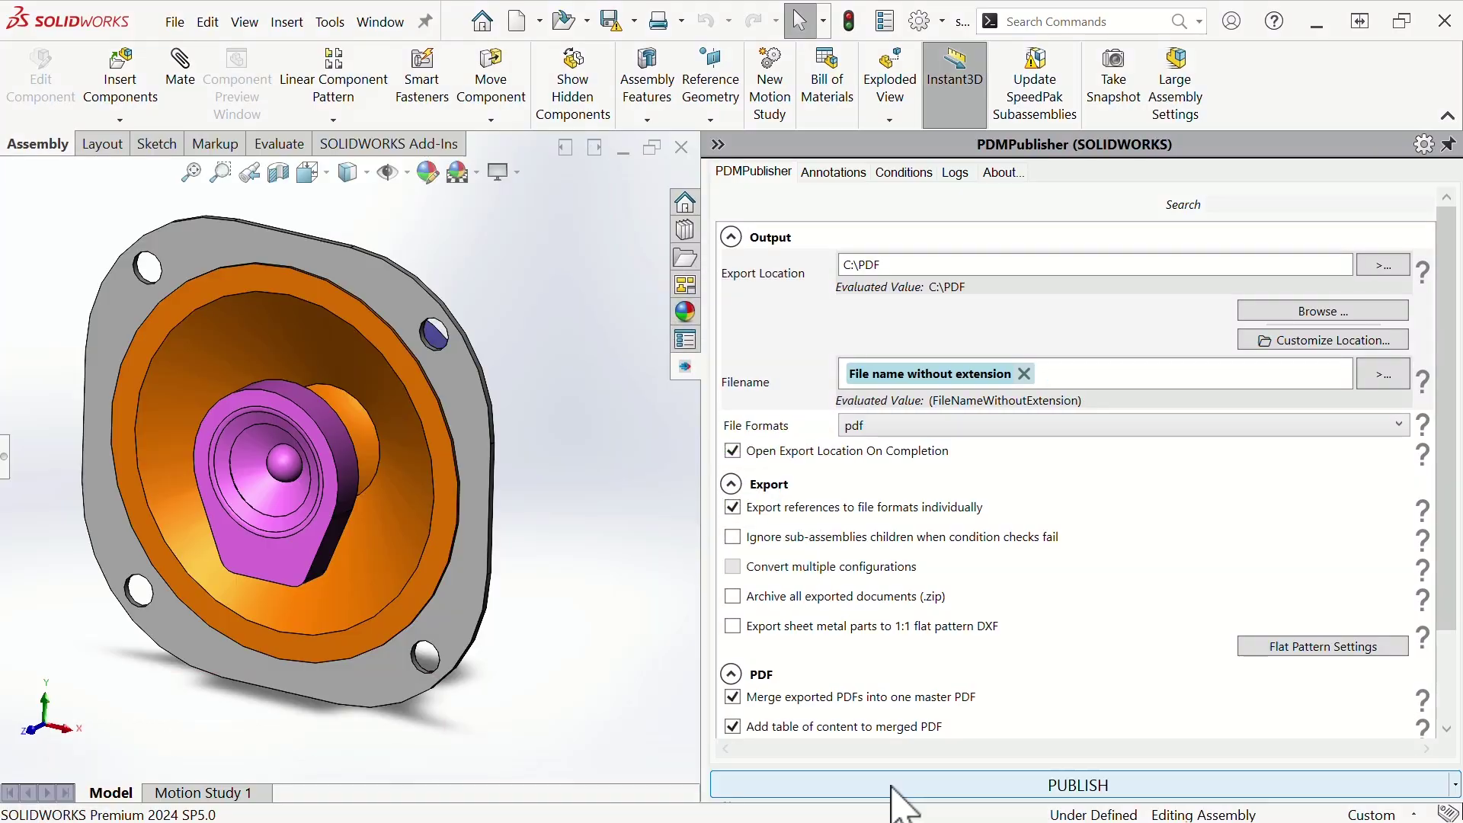
left_click(892, 787)
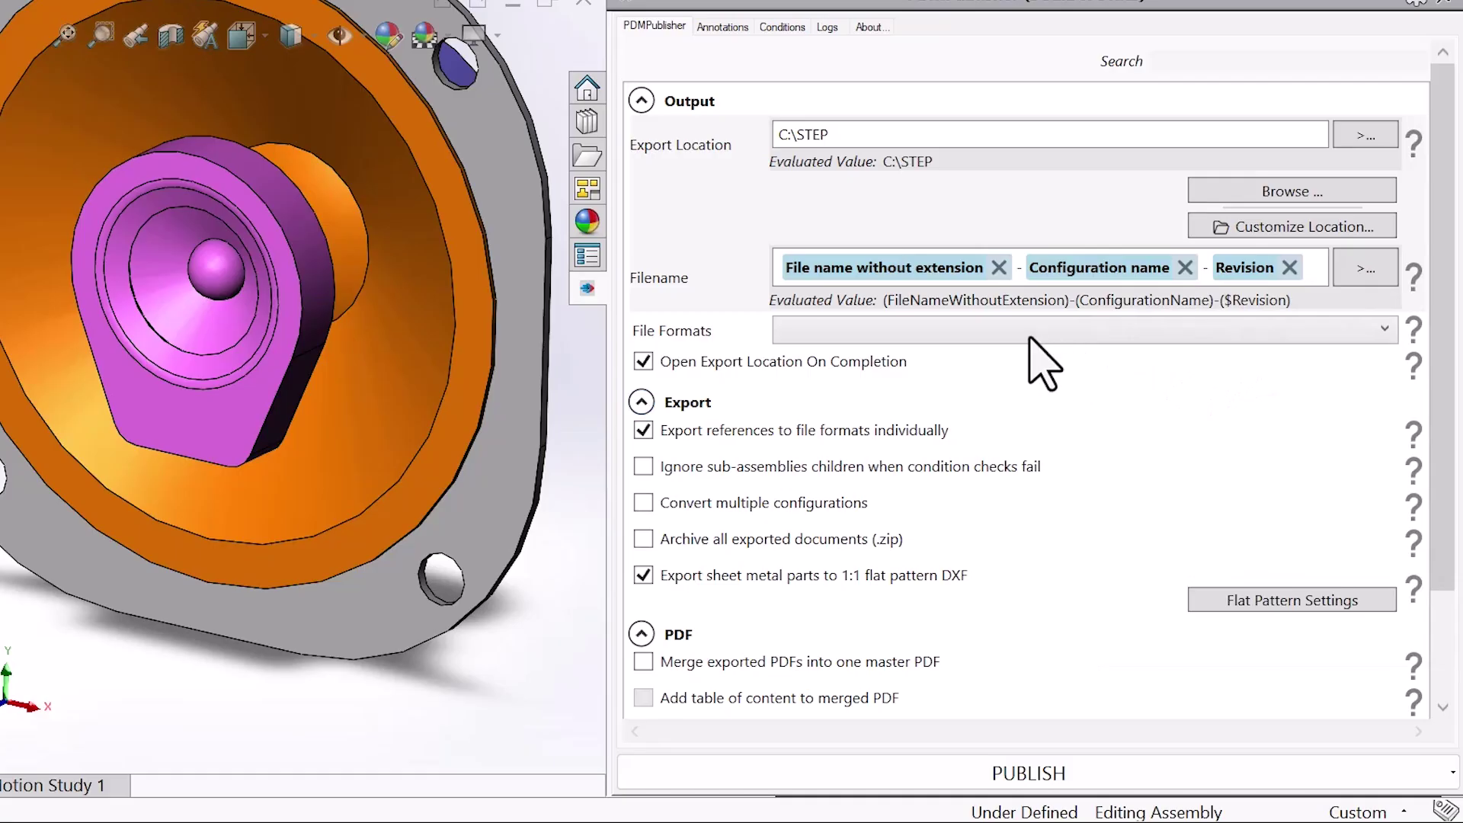
- Change the export filename pattern to file name--Revision, dropping the configuration name
left_click(998, 332)
scroll(1003, 350, "down", 1)
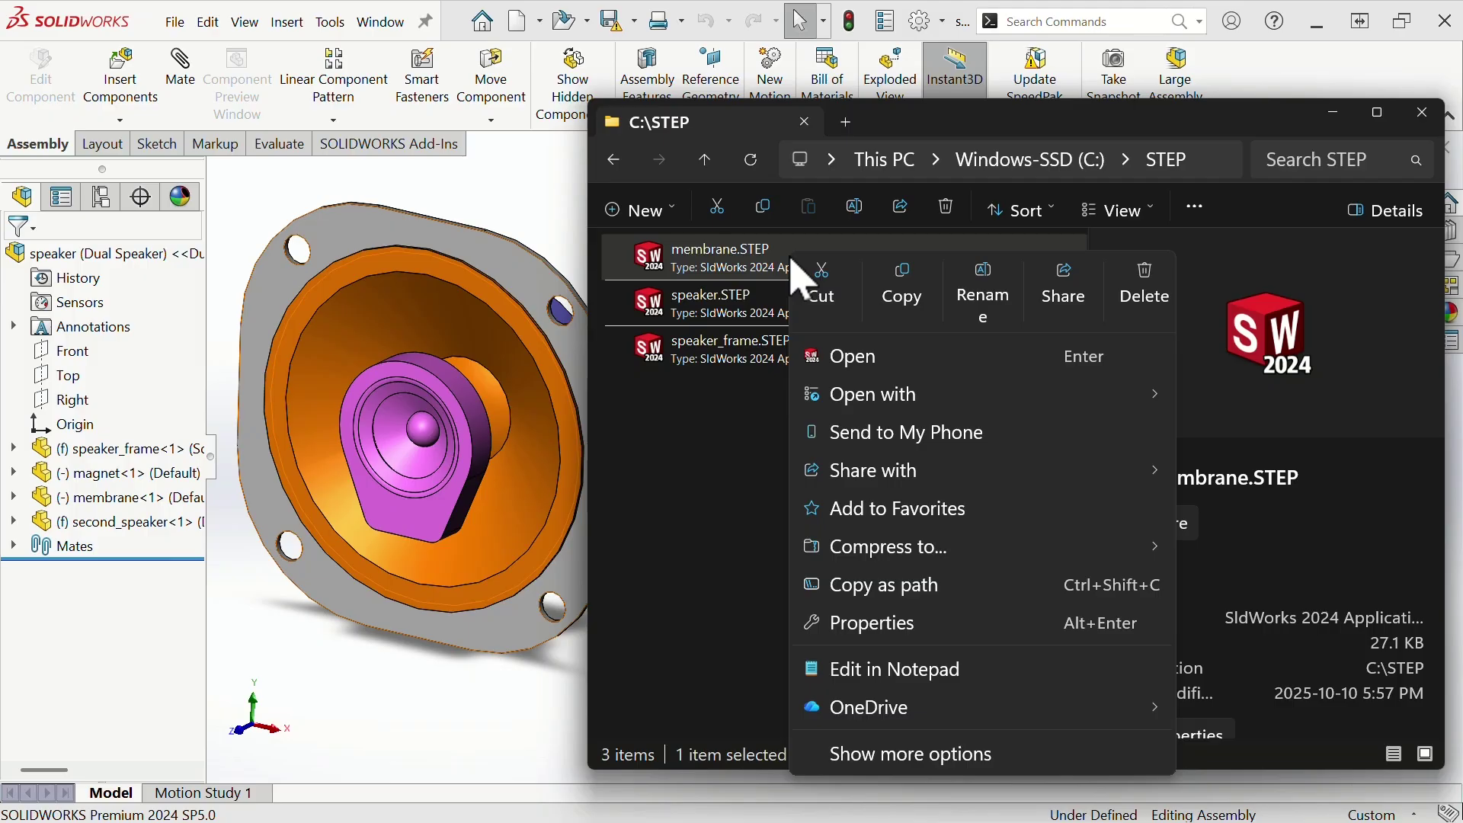
key("Tab")
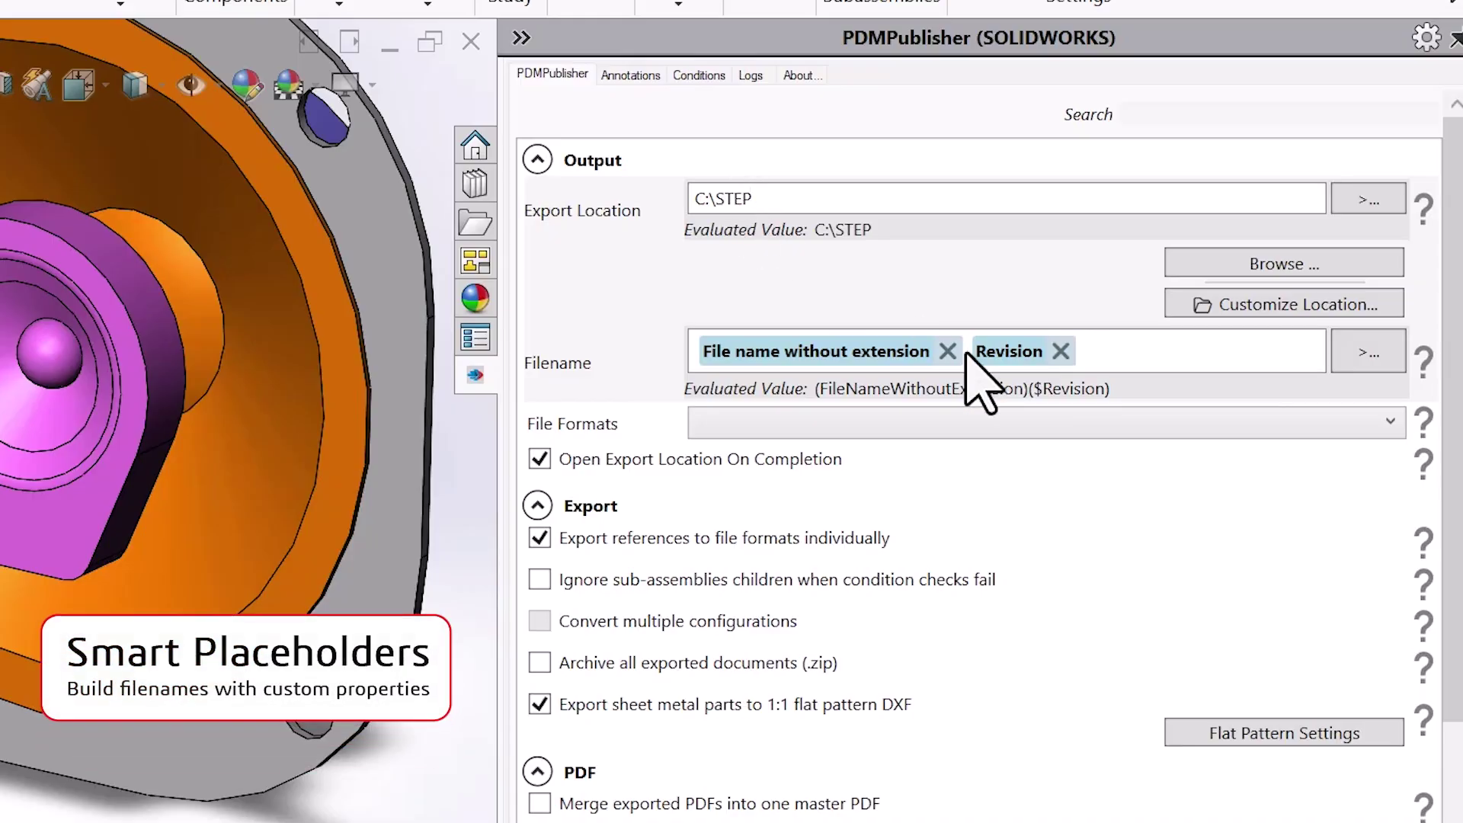
- Export to C:\Export, with separate PDF and DXF subfolders set under Customize Location
left_click(1361, 356)
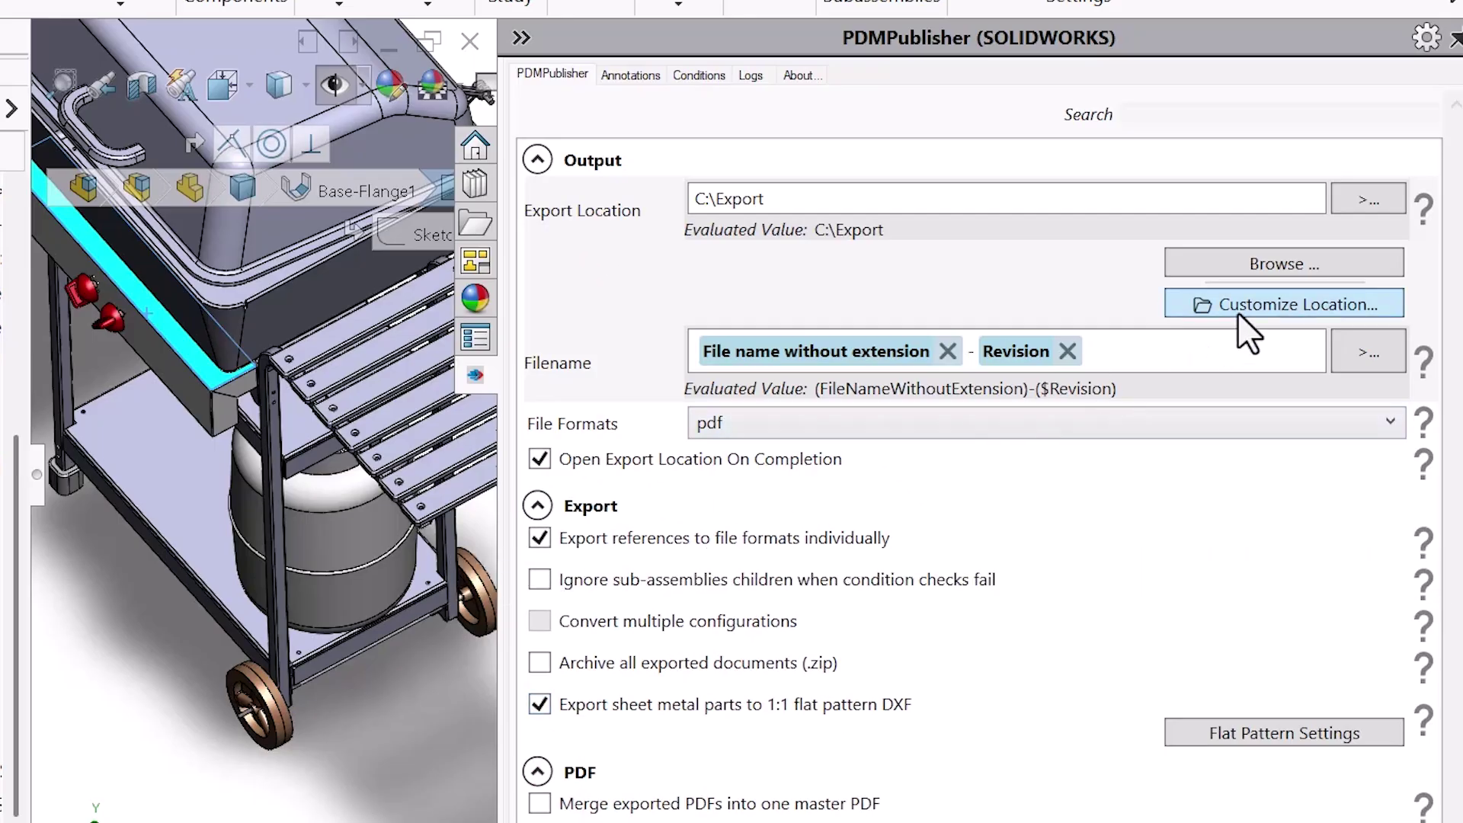
left_click(1239, 316)
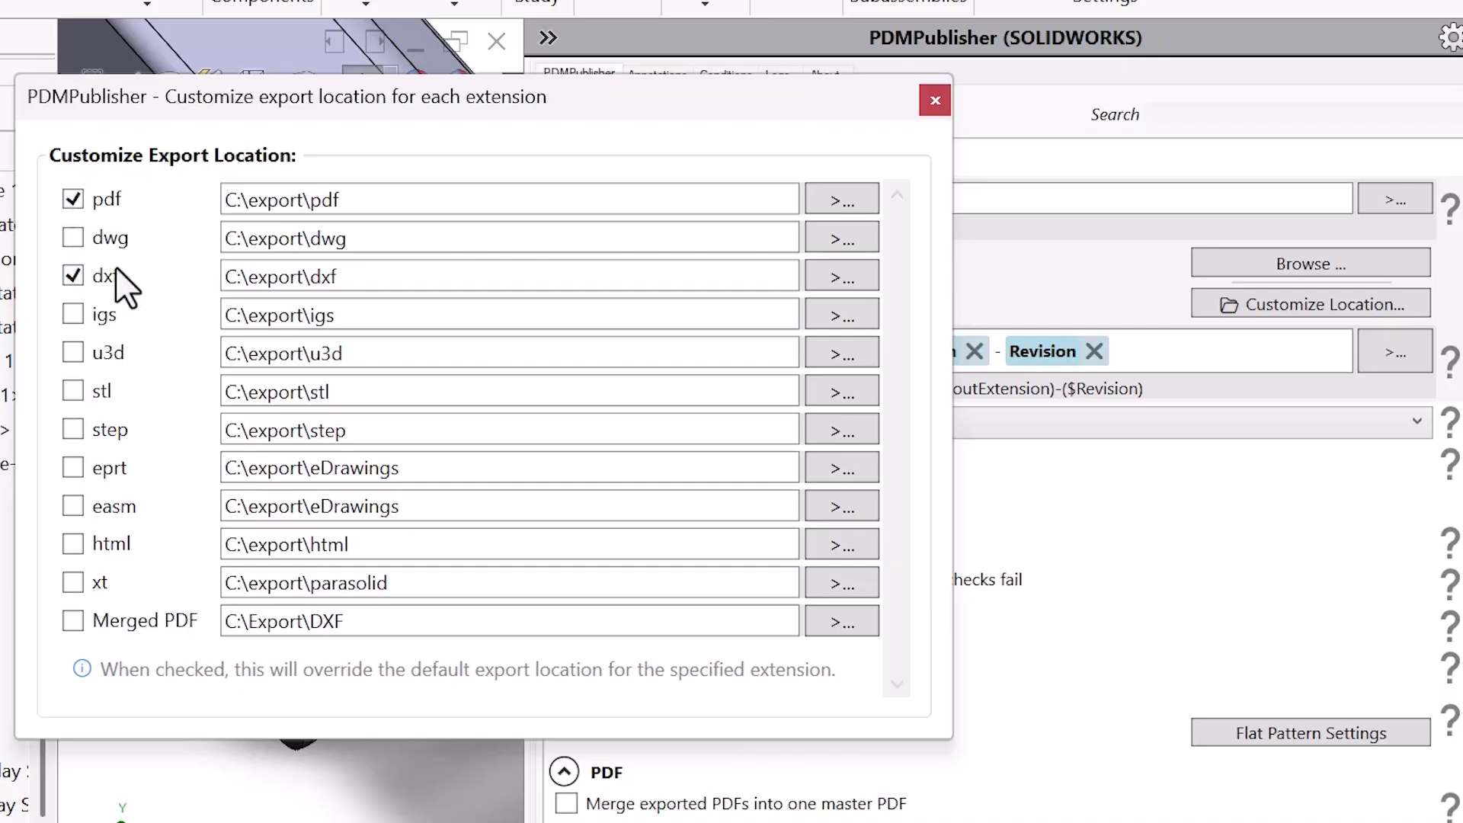
left_click(940, 105)
scroll(949, 527, "down", 2)
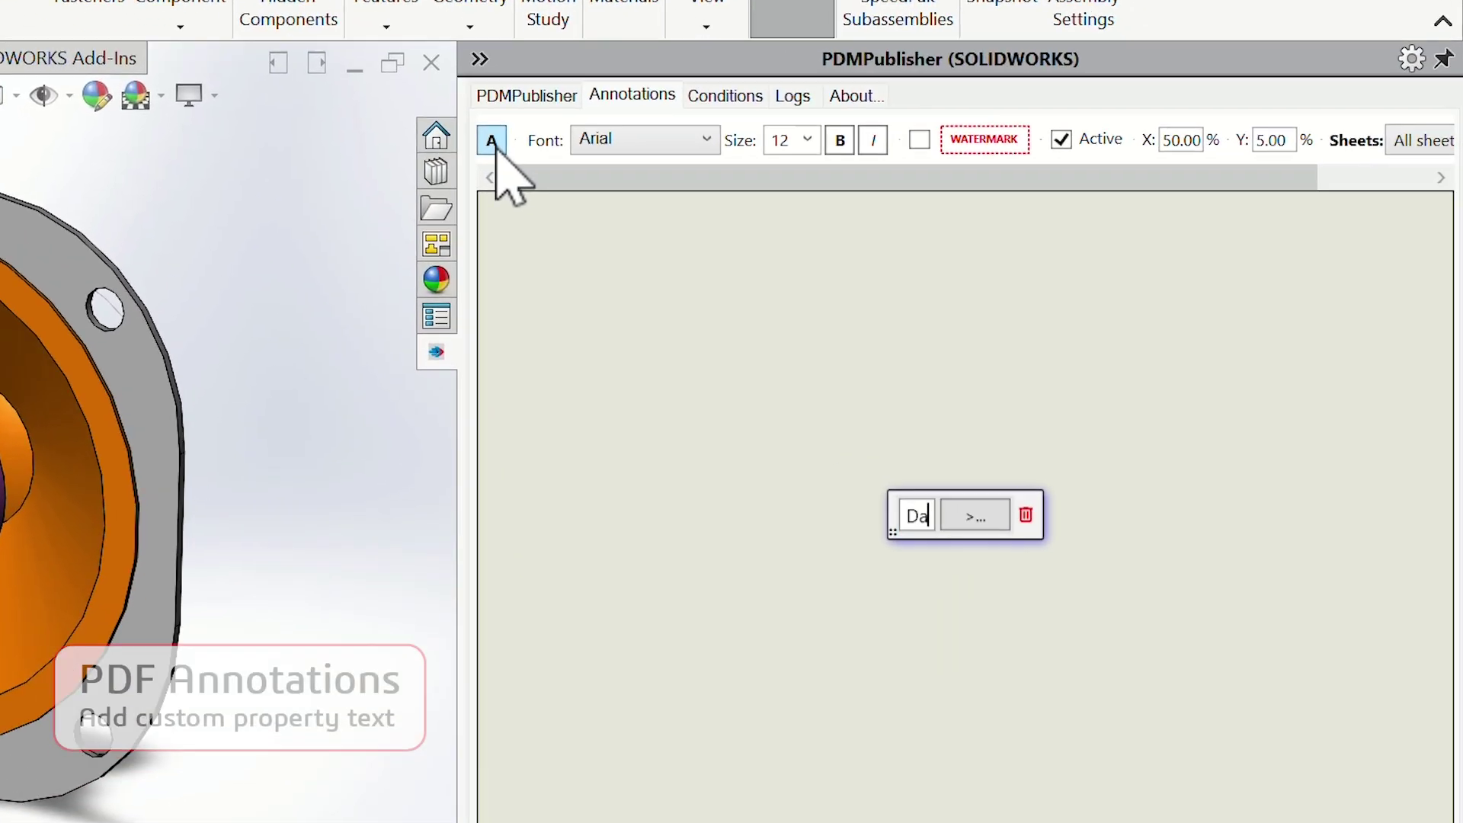
type("te:")
- Insert the Date property into the PDF annotation and move it toward the left edge
left_click(1003, 518)
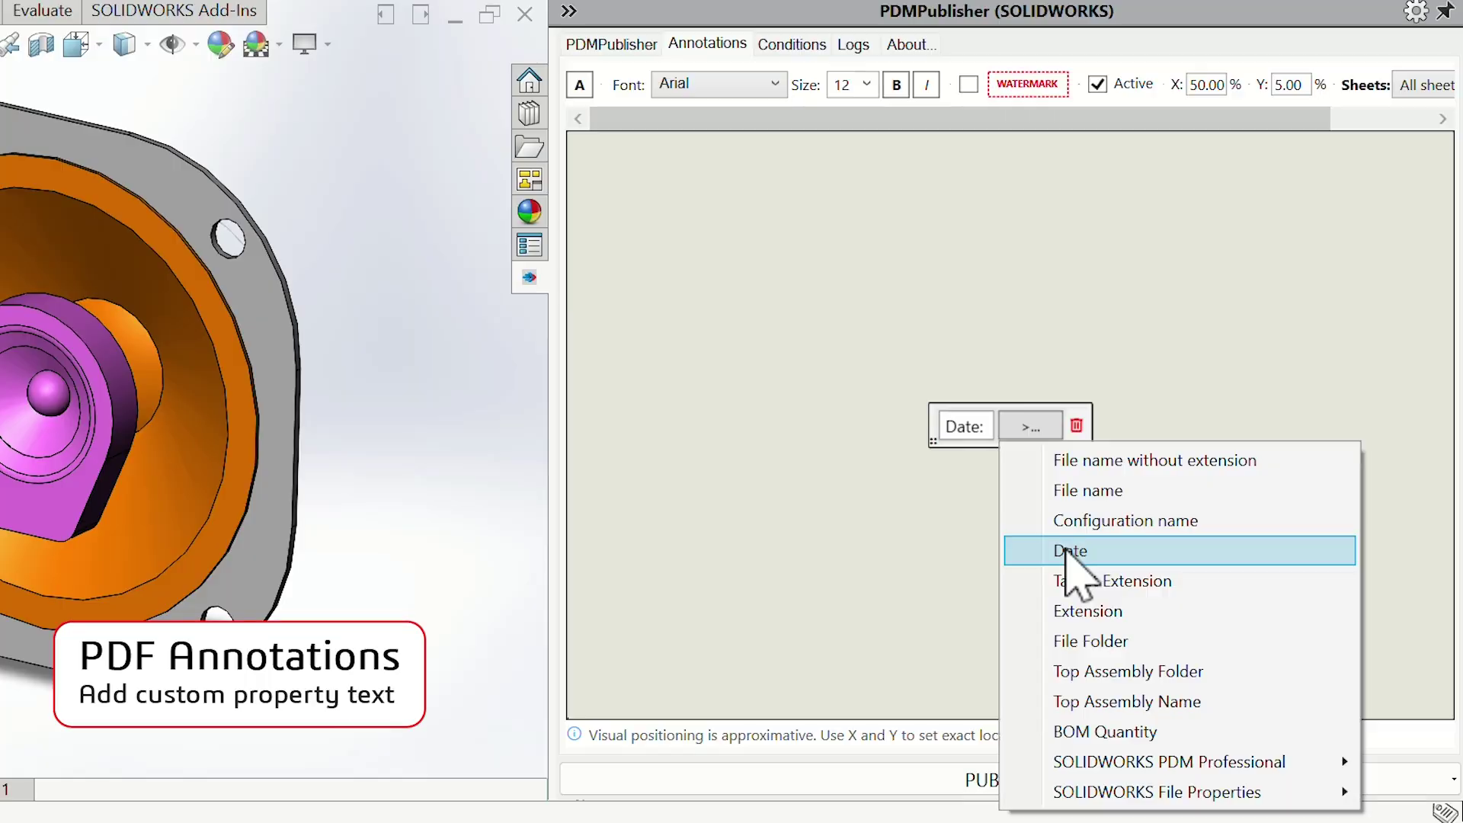
left_click(1032, 549)
left_click_drag(904, 468, 875, 515)
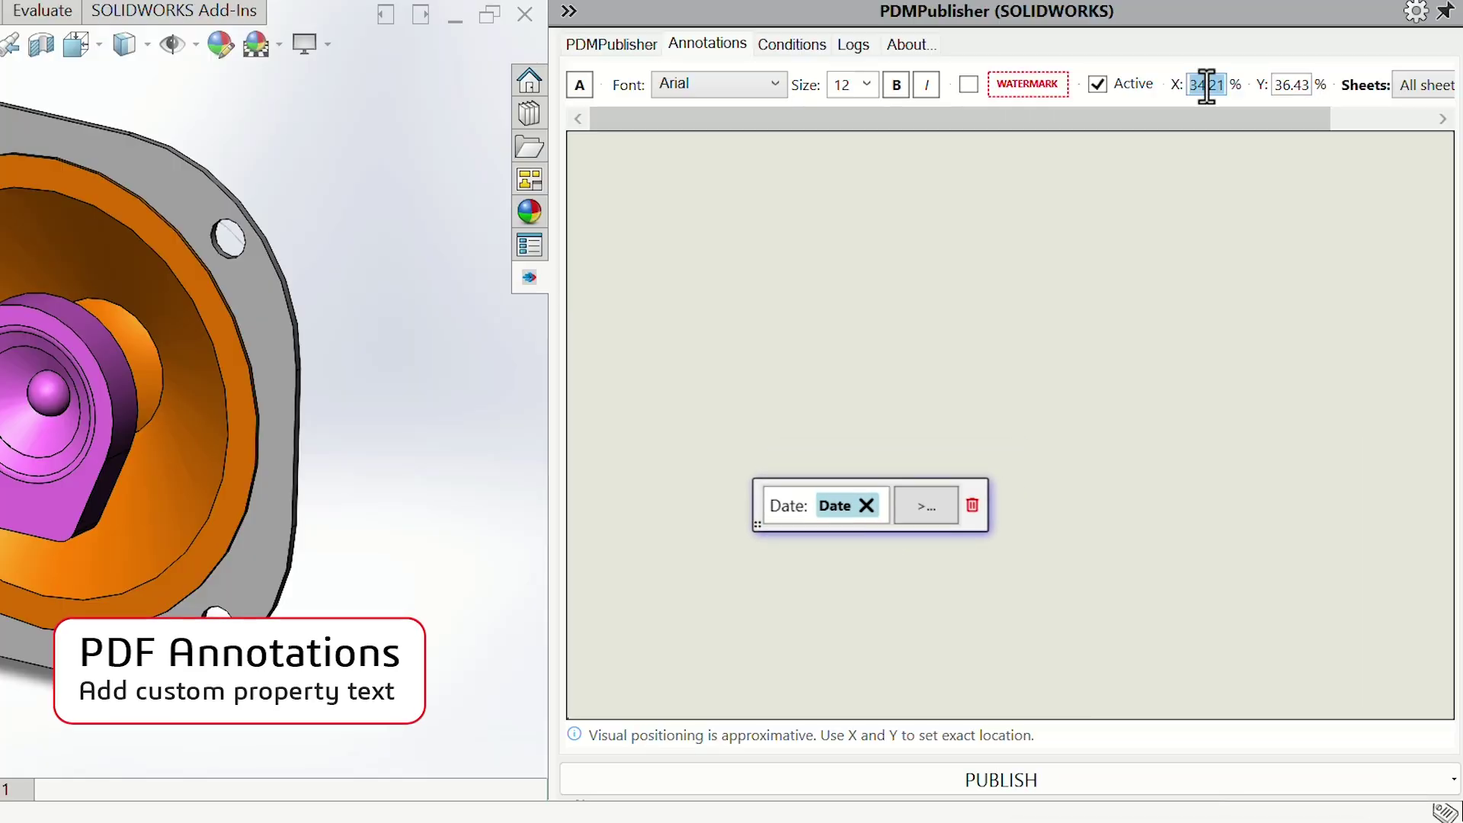
type("10.00")
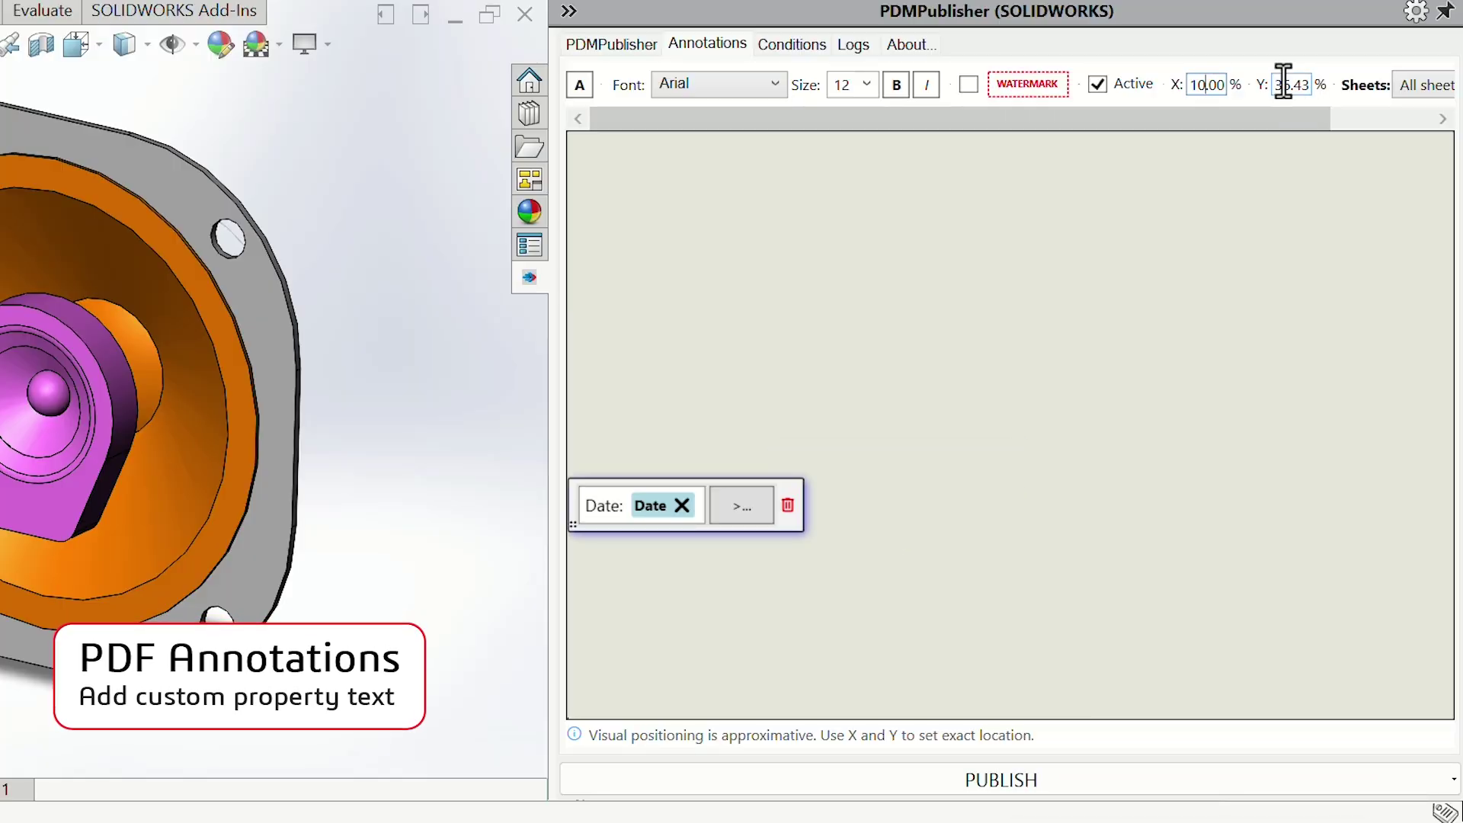
type("5")
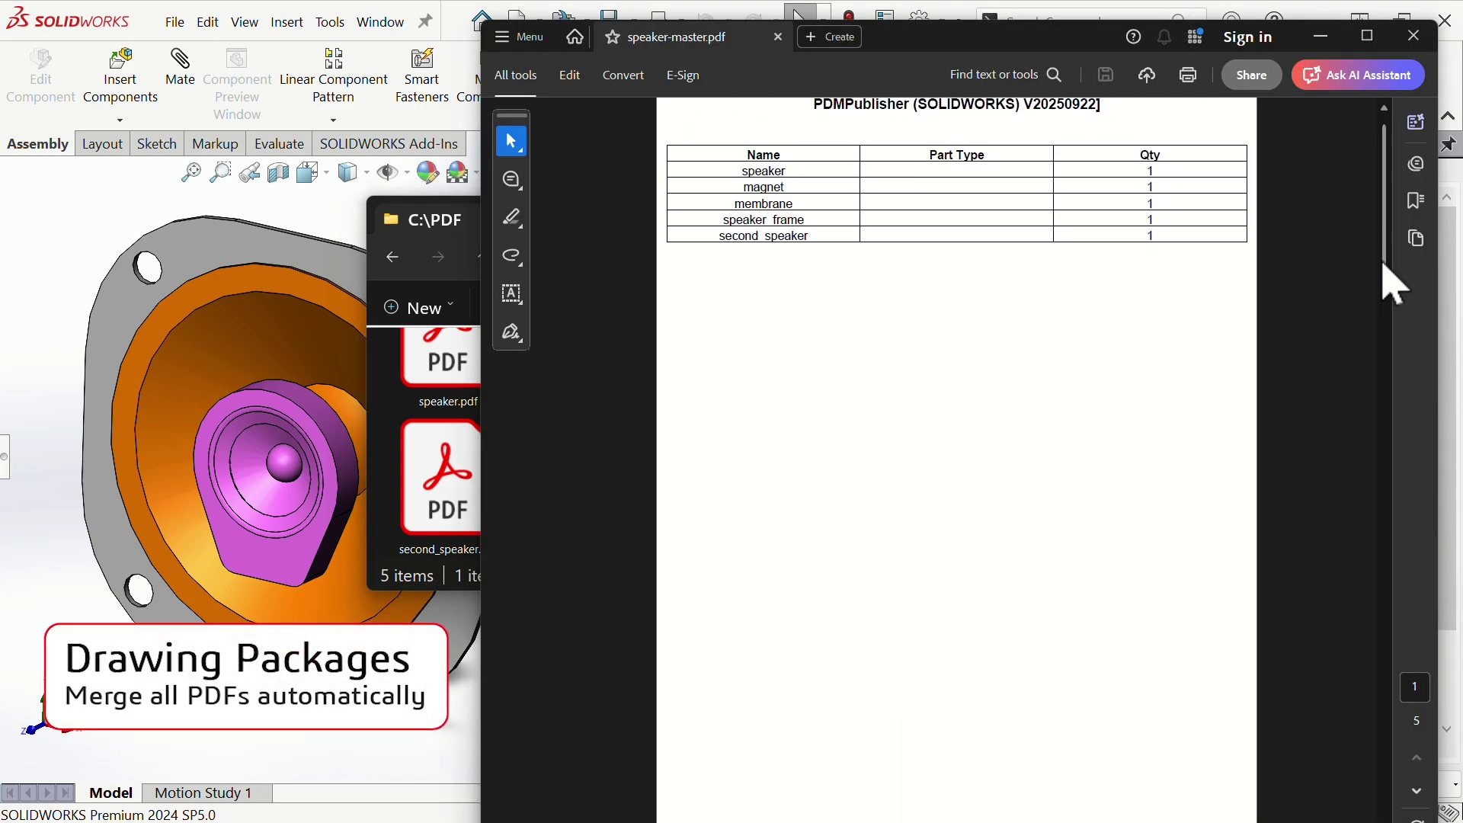
mouse_move(1385, 266)
left_mouse_down()
mouse_move(1405, 544)
mouse_move(1386, 801)
left_mouse_up()
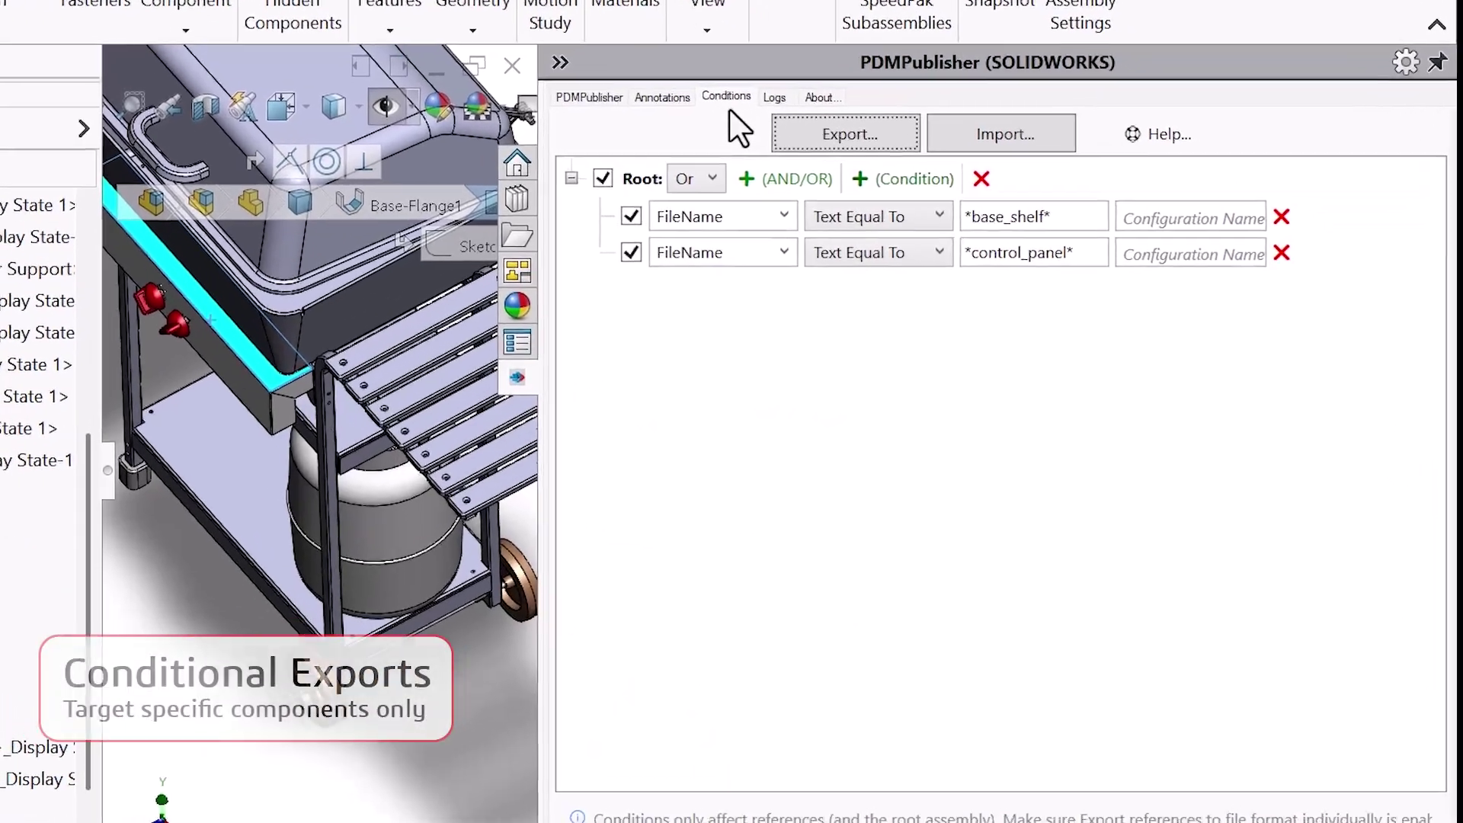
- Add a third export condition using the FileName field with the Text Equal To operator
left_click(854, 180)
left_click(761, 285)
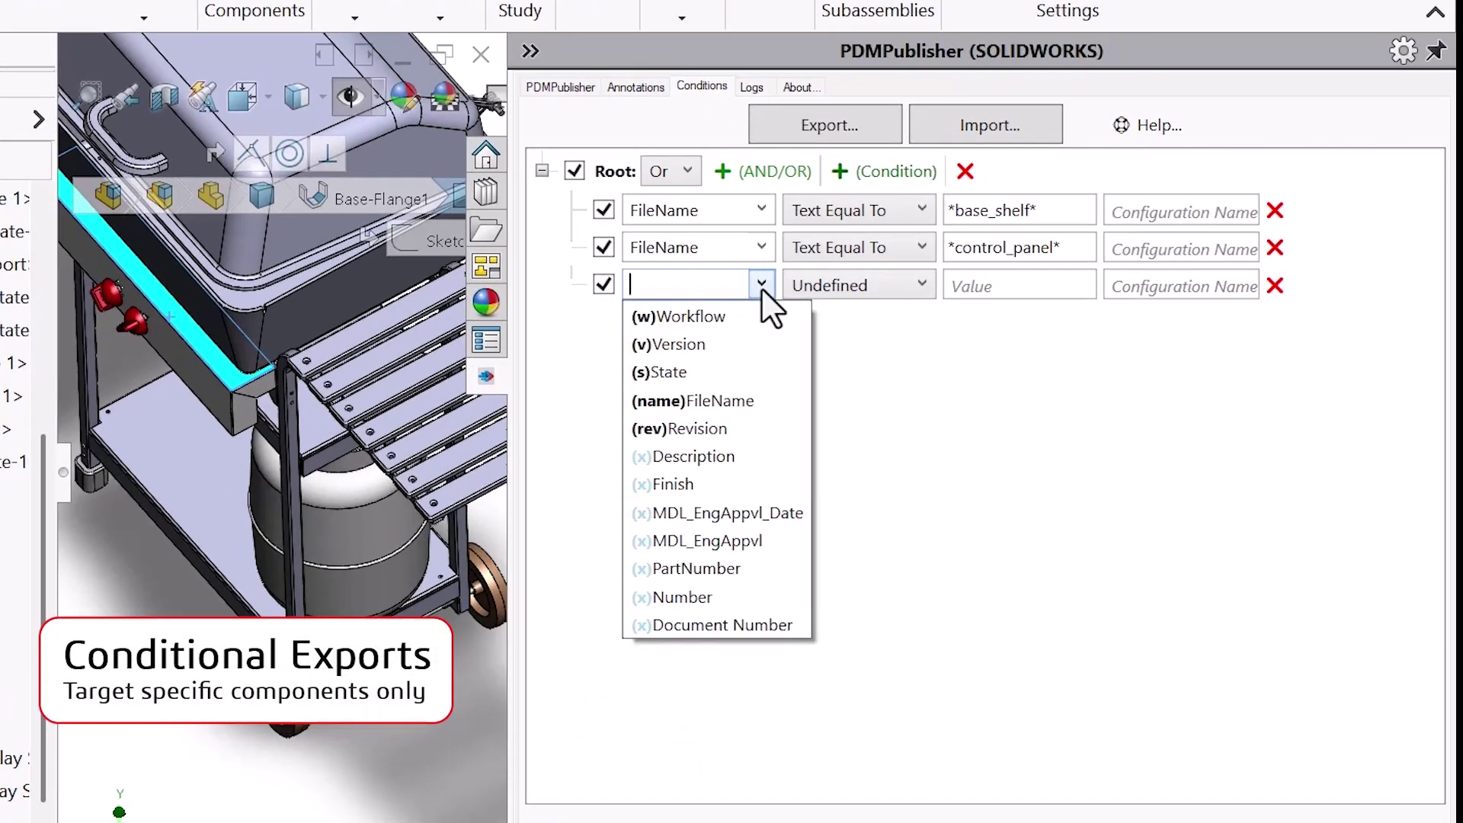
left_click(755, 401)
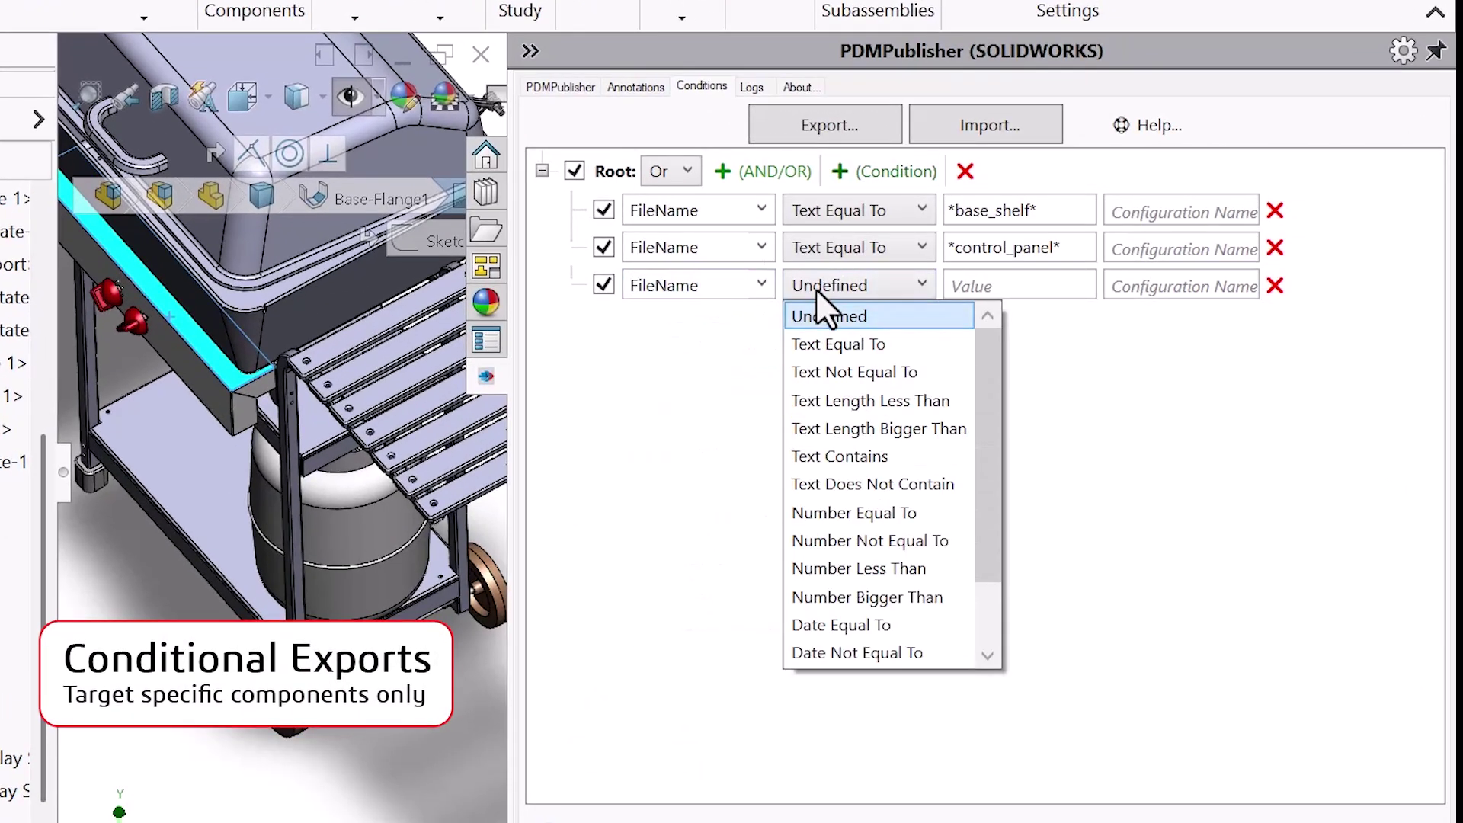
left_click(870, 344)
left_click(1011, 284)
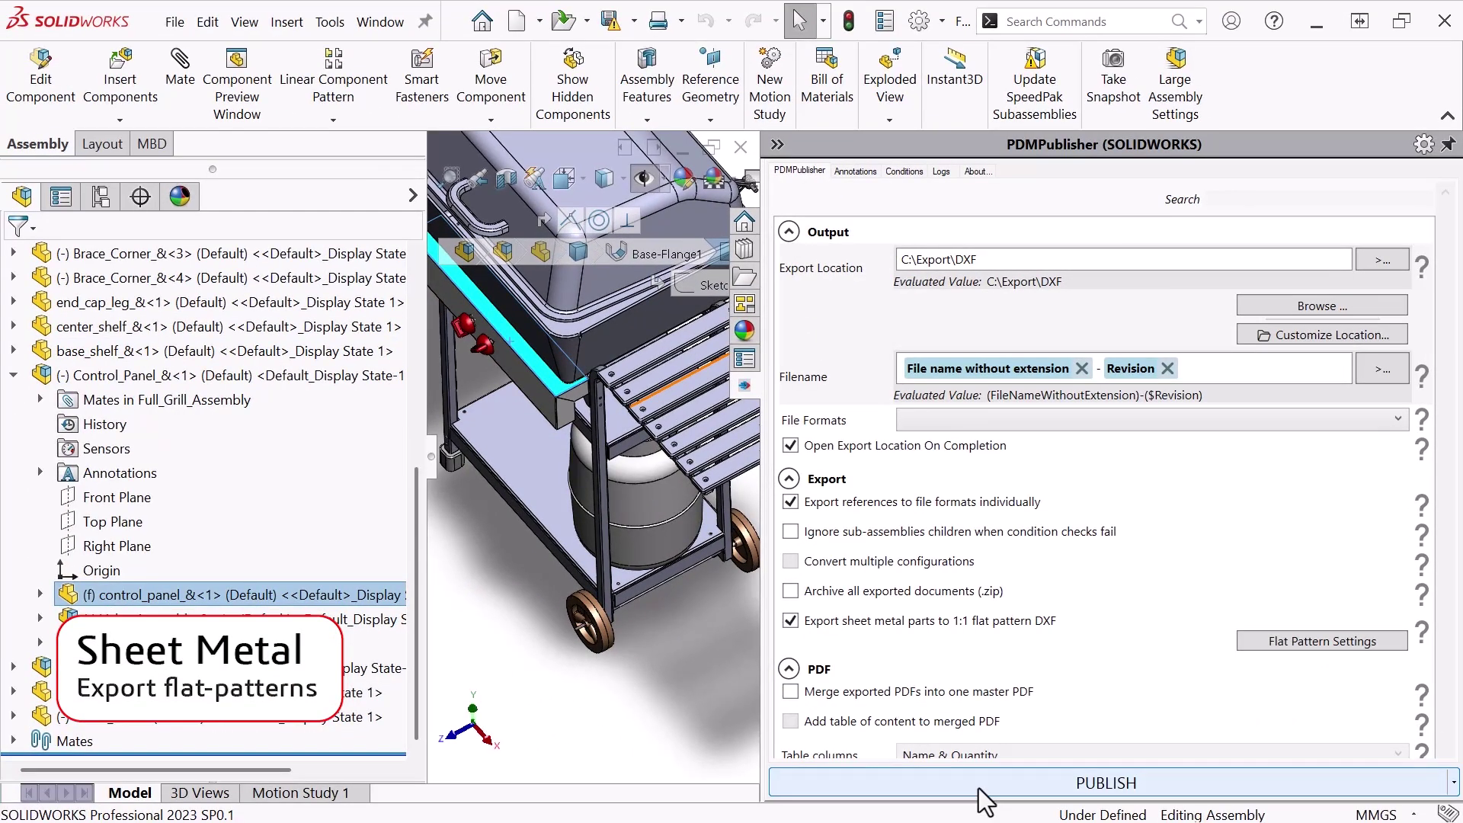
- Publish the grill's flat-pattern DXFs, then the speaker's STEP files to the Assemblageddon vault's STEP folder
left_click(980, 787)
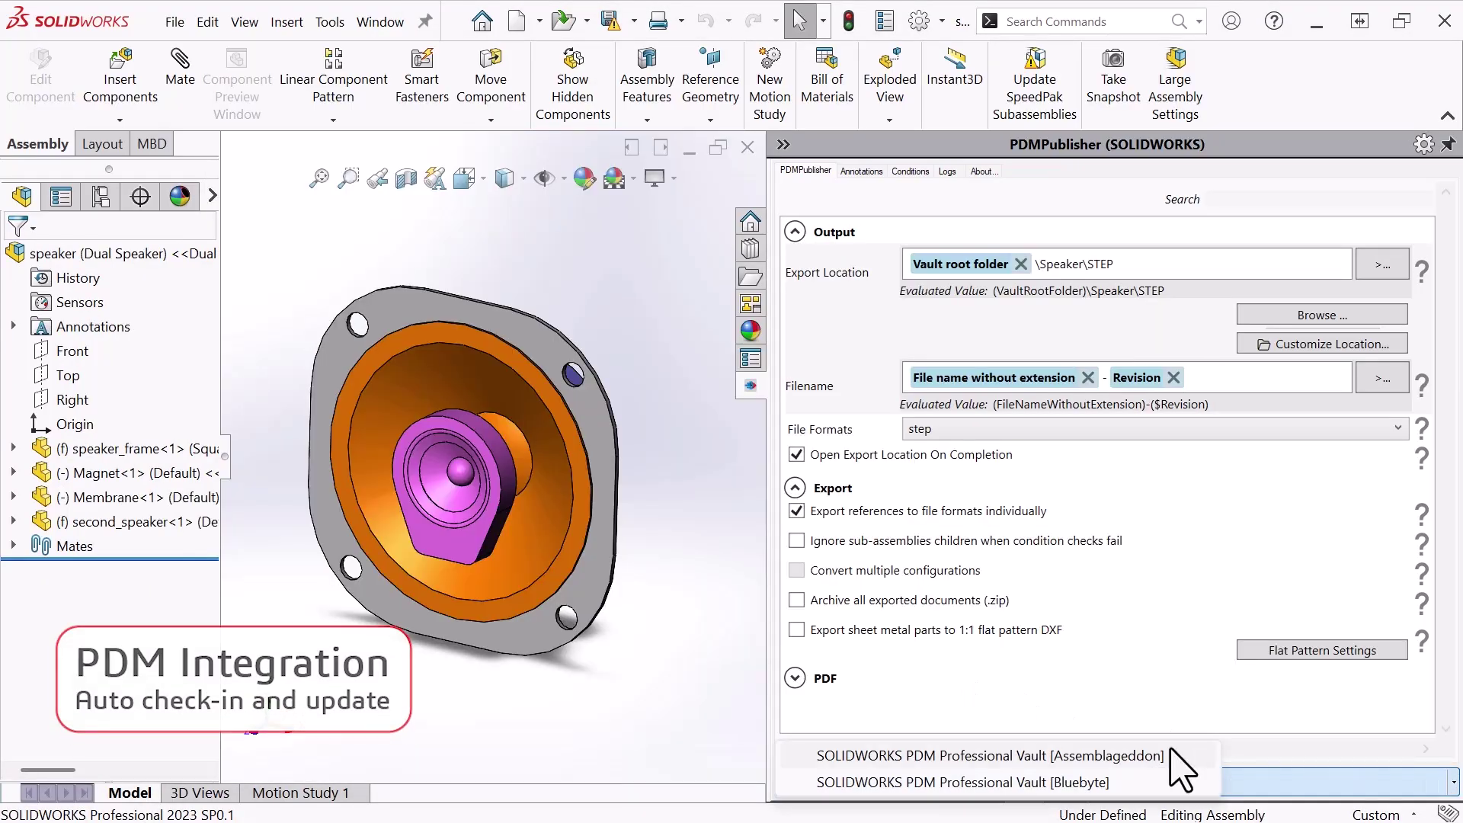
left_click(1171, 755)
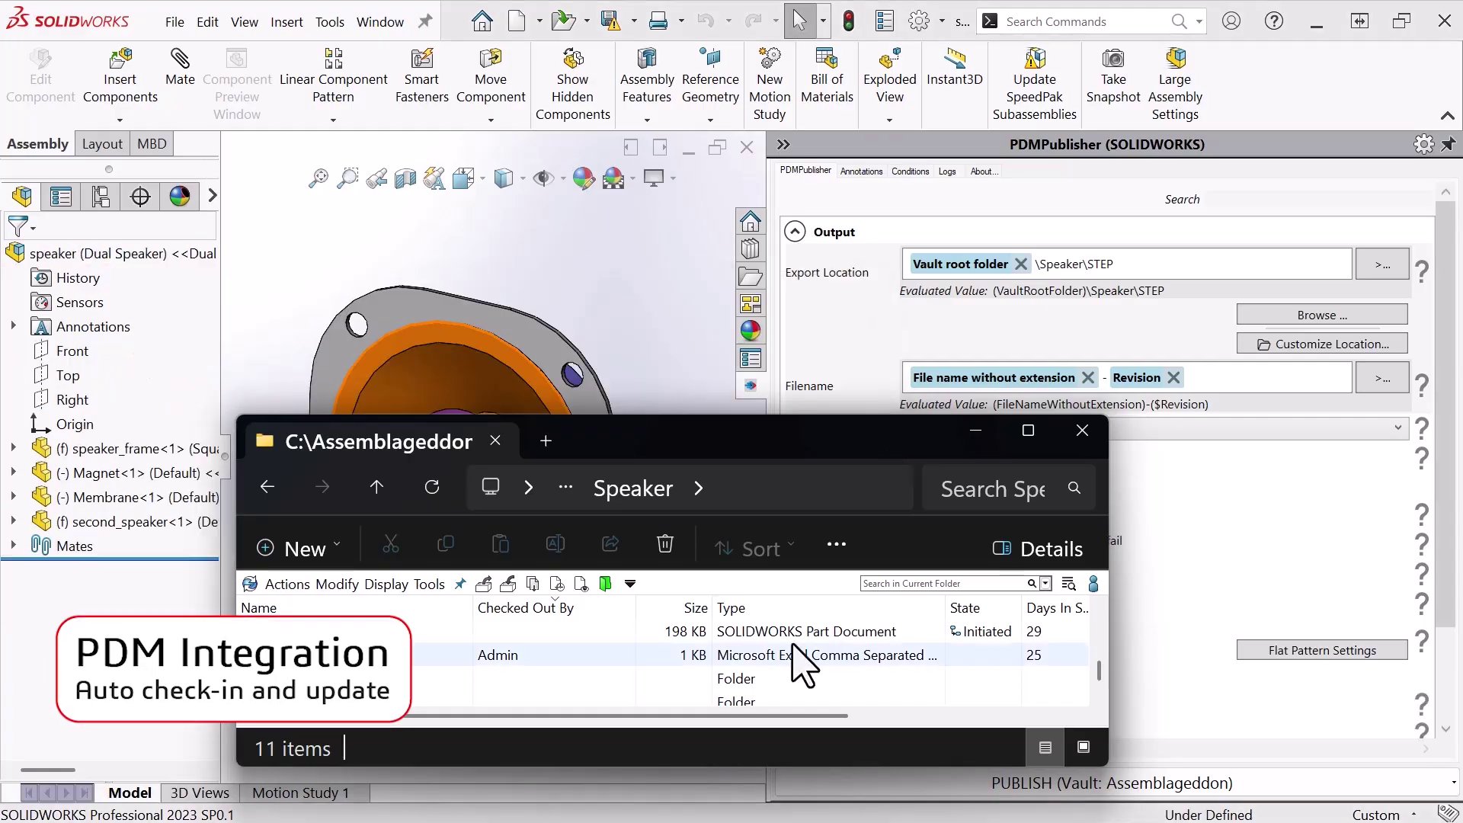
double_click(732, 700)
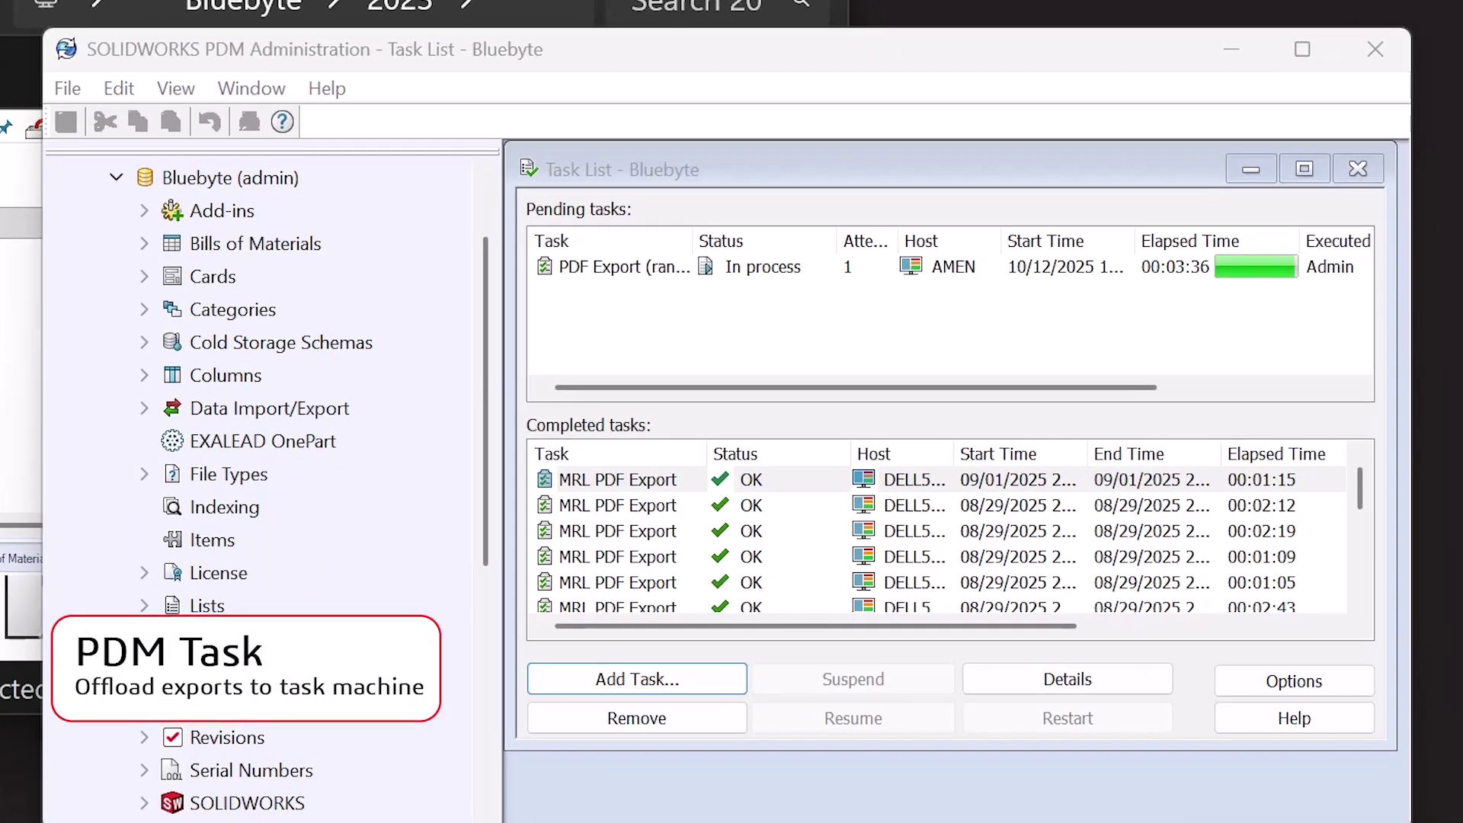
scroll(880, 521, "down", 3)
scroll(880, 520, "down", 3)
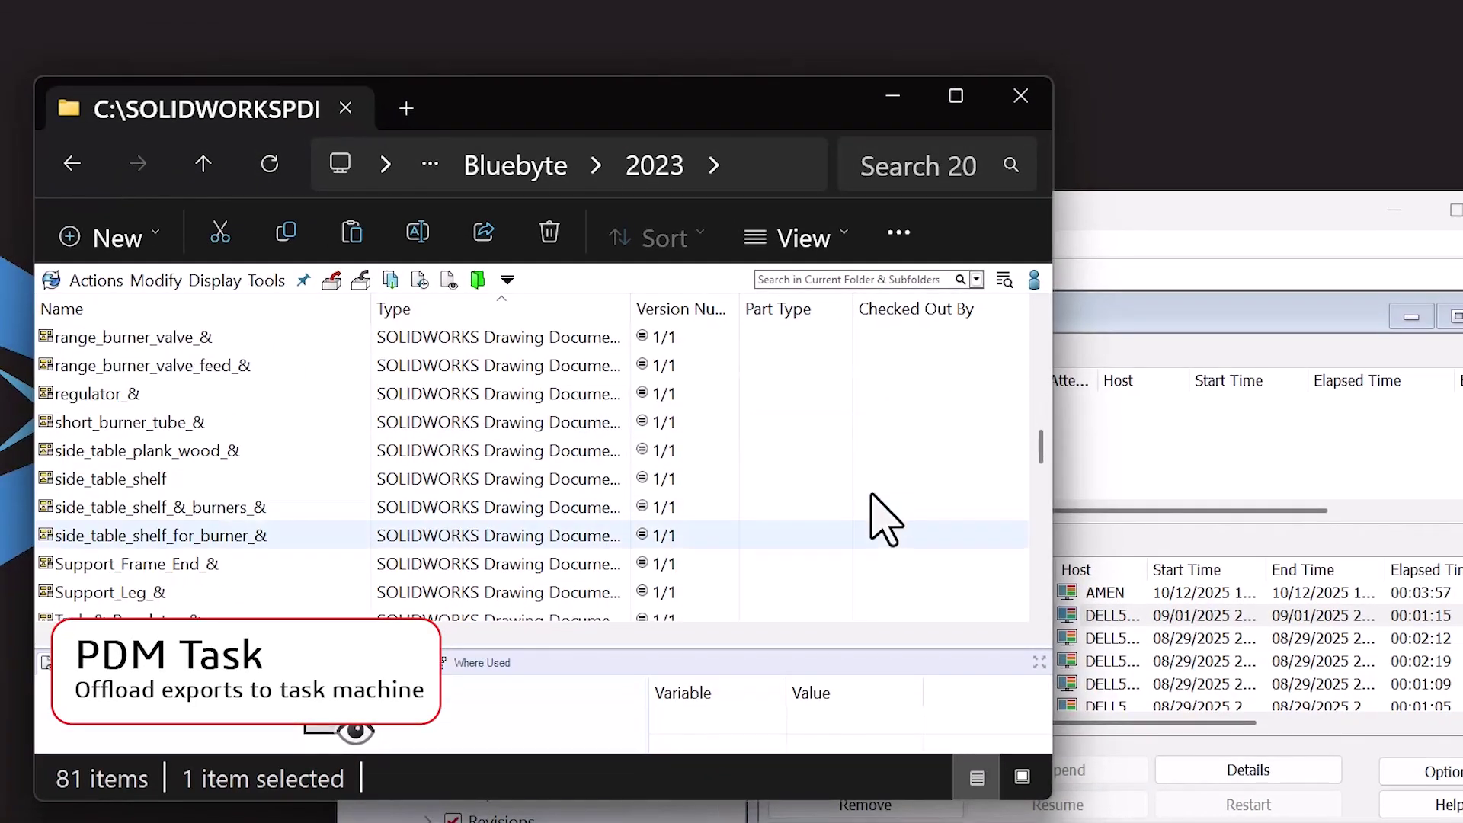
scroll(881, 521, "down", 3)
scroll(881, 521, "down", 5)
- After the PDF Export task finishes, open the vault's 2023\PDF folder
double_click(228, 592)
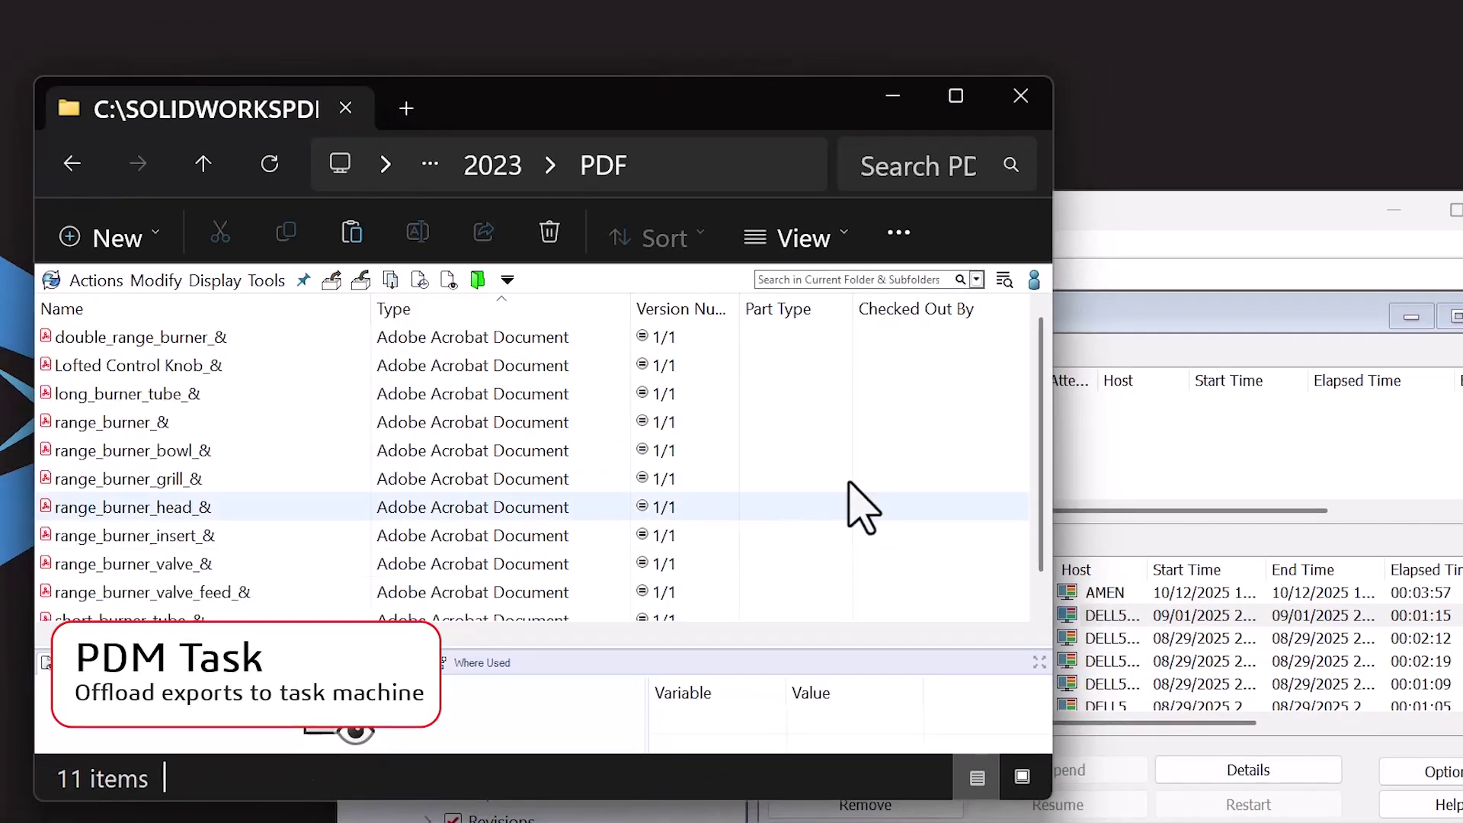
scroll(886, 504, "up", 1)
scroll(886, 504, "down", 1)
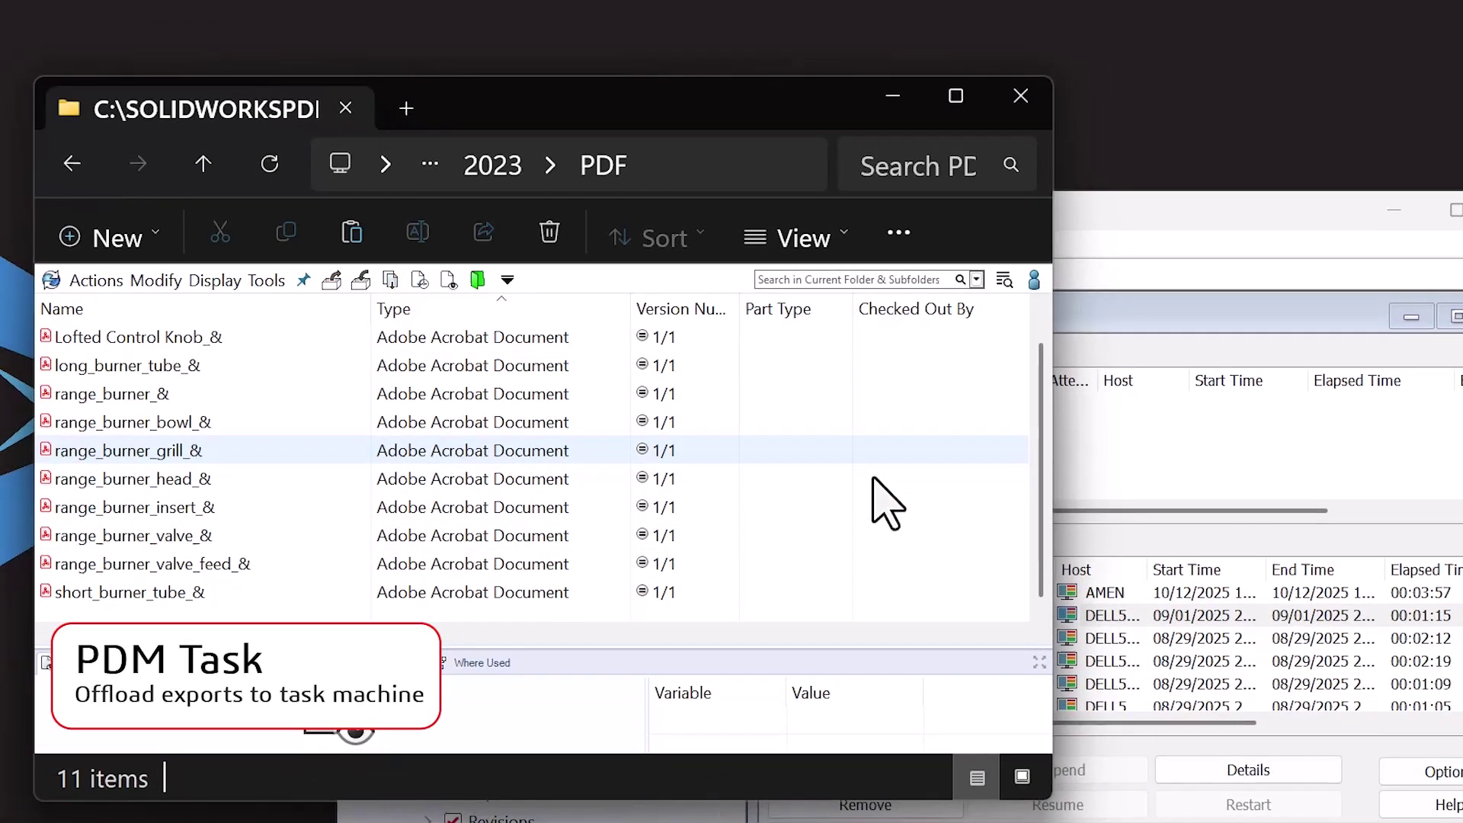